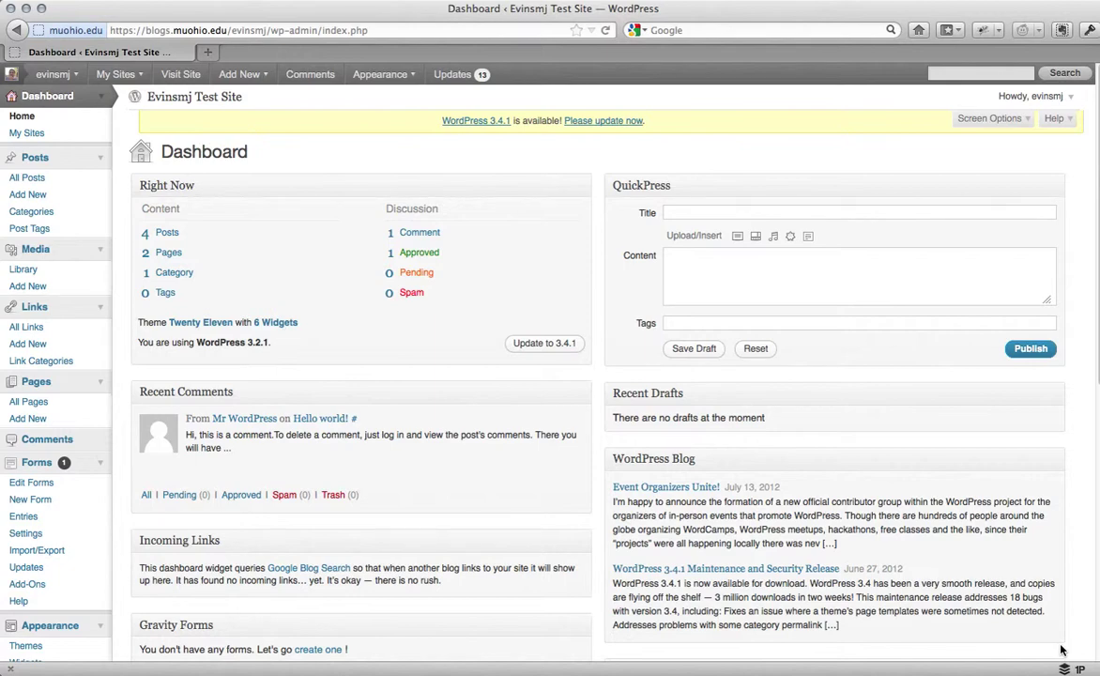
# Open the live front page in a new tab and scroll through Test Post 08/14/2012, Test 2 and Test Post.
pyautogui.keyDown('super'); pyautogui.click(180, 76); pyautogui.keyUp('super')
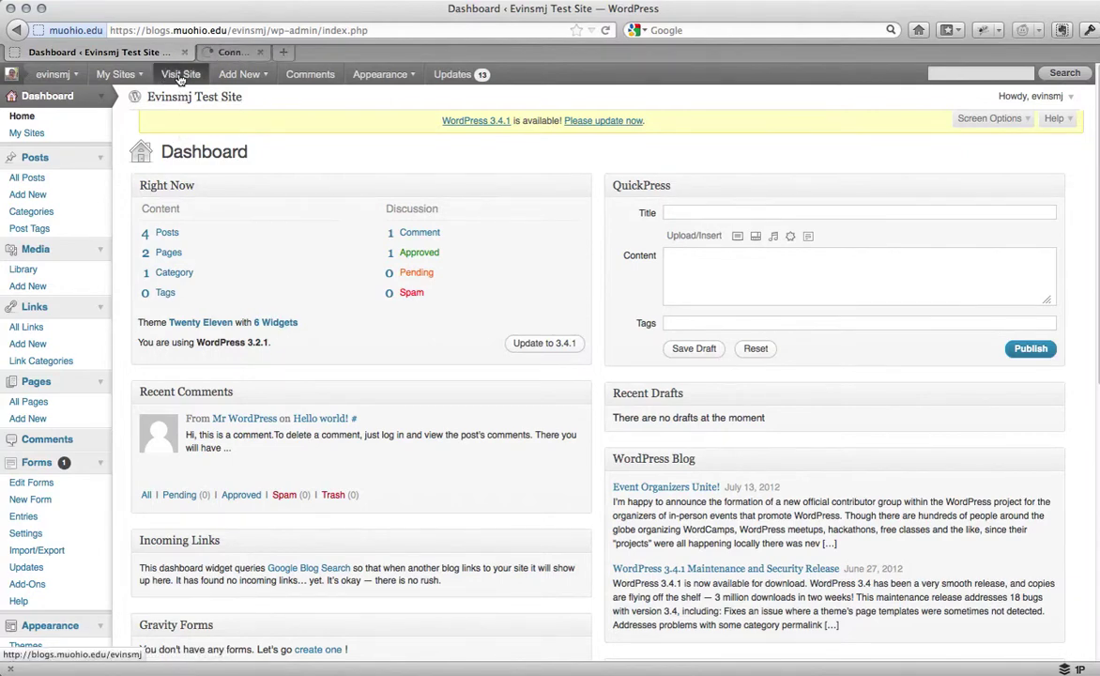
pyautogui.click(242, 54)
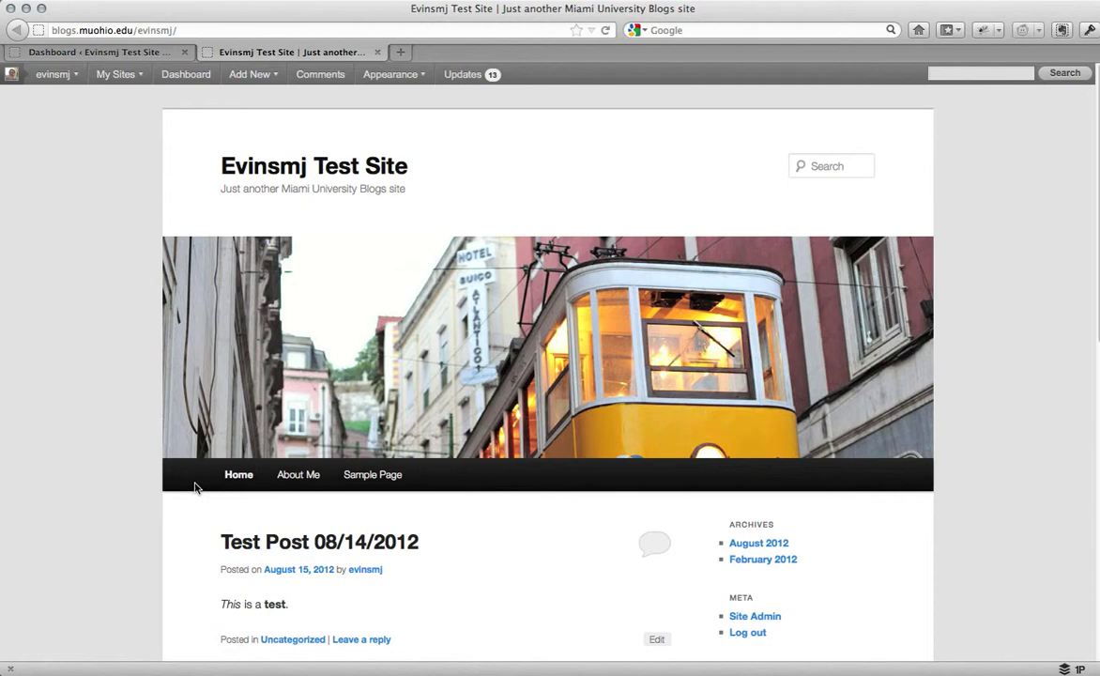
pyautogui.scroll(-2, 580, 570)
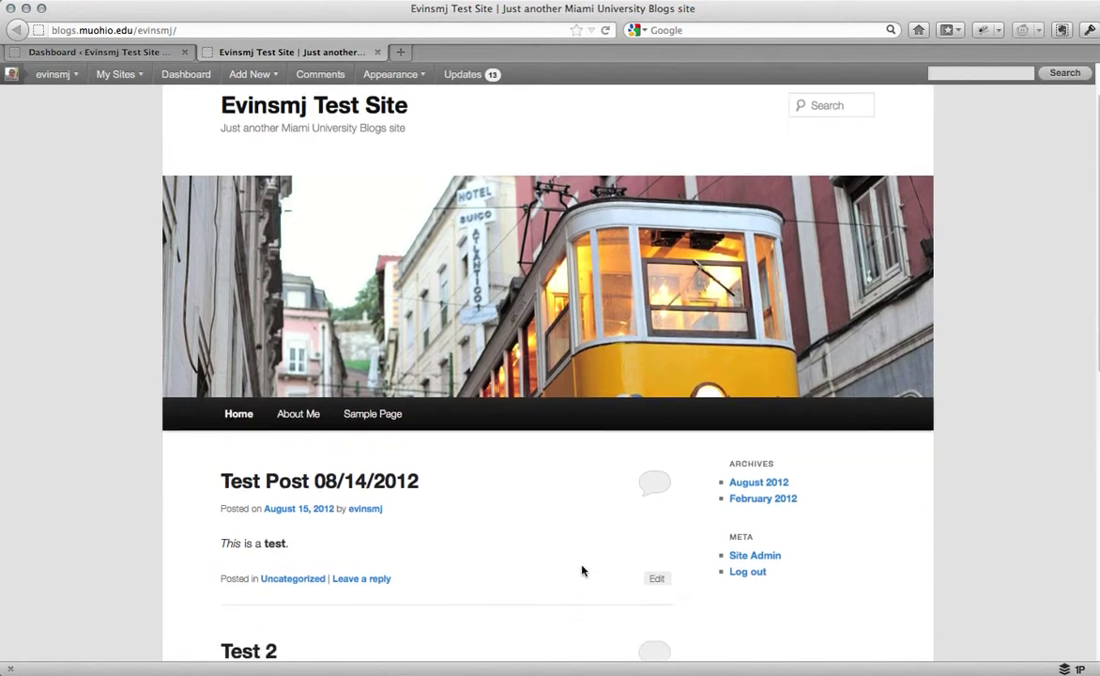
pyautogui.scroll(-2, 581, 571)
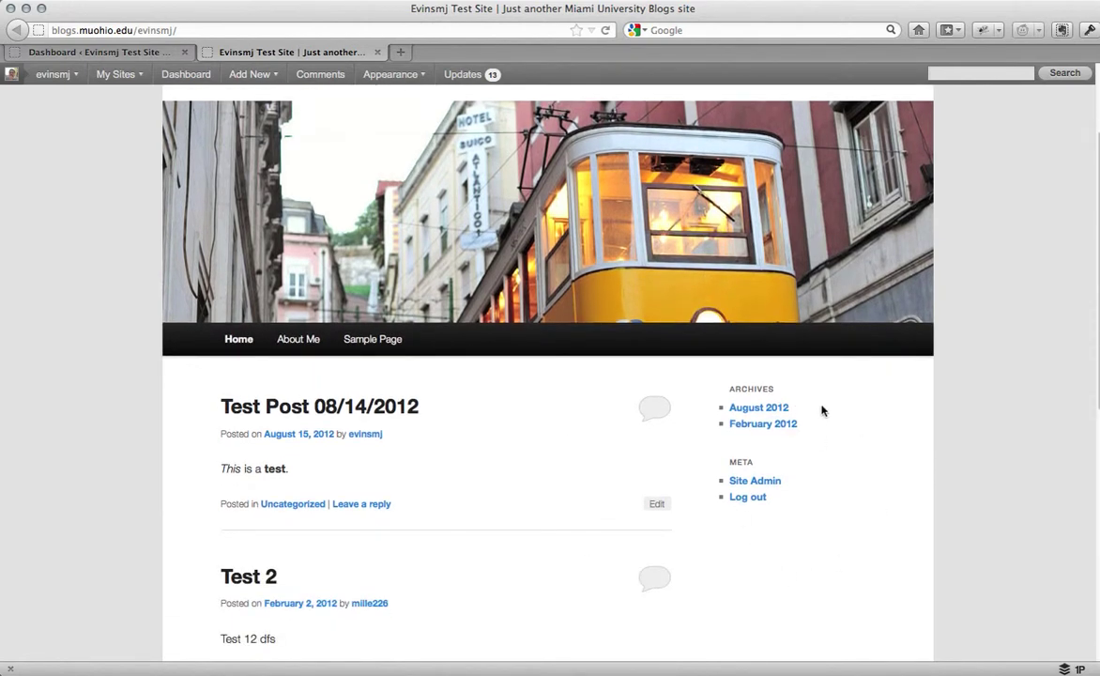
pyautogui.scroll(-6, 490, 522)
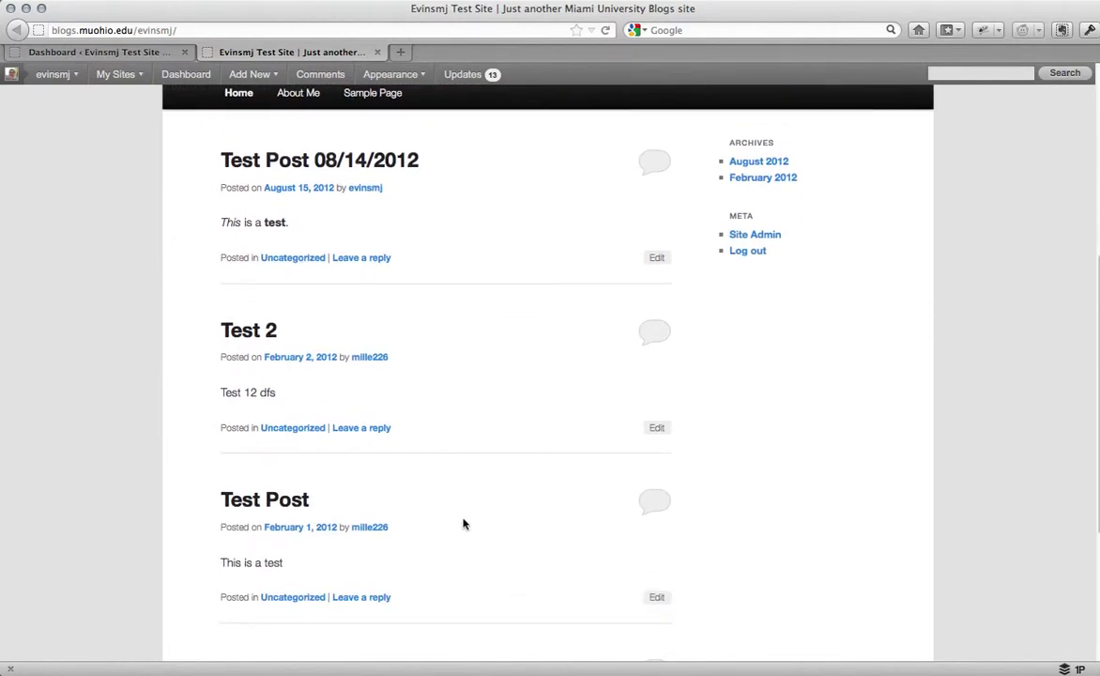
pyautogui.scroll(9, 474, 522)
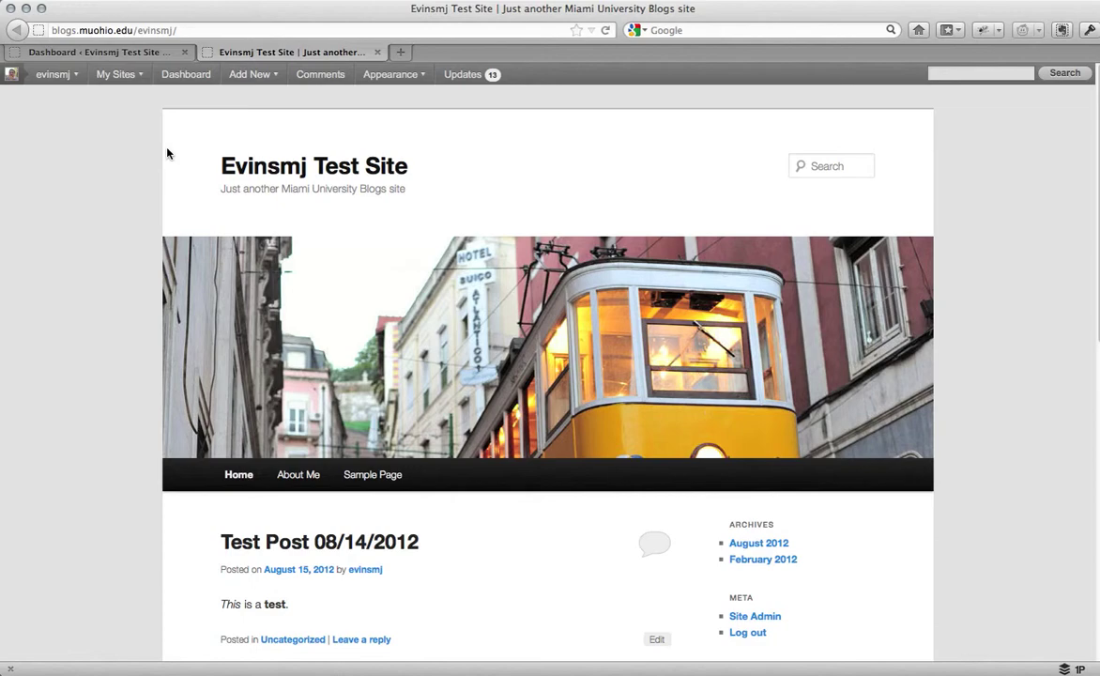
# Go back to the admin dashboard tab and collapse then re-expand the Appearance sidebar menu.
pyautogui.click(95, 53)
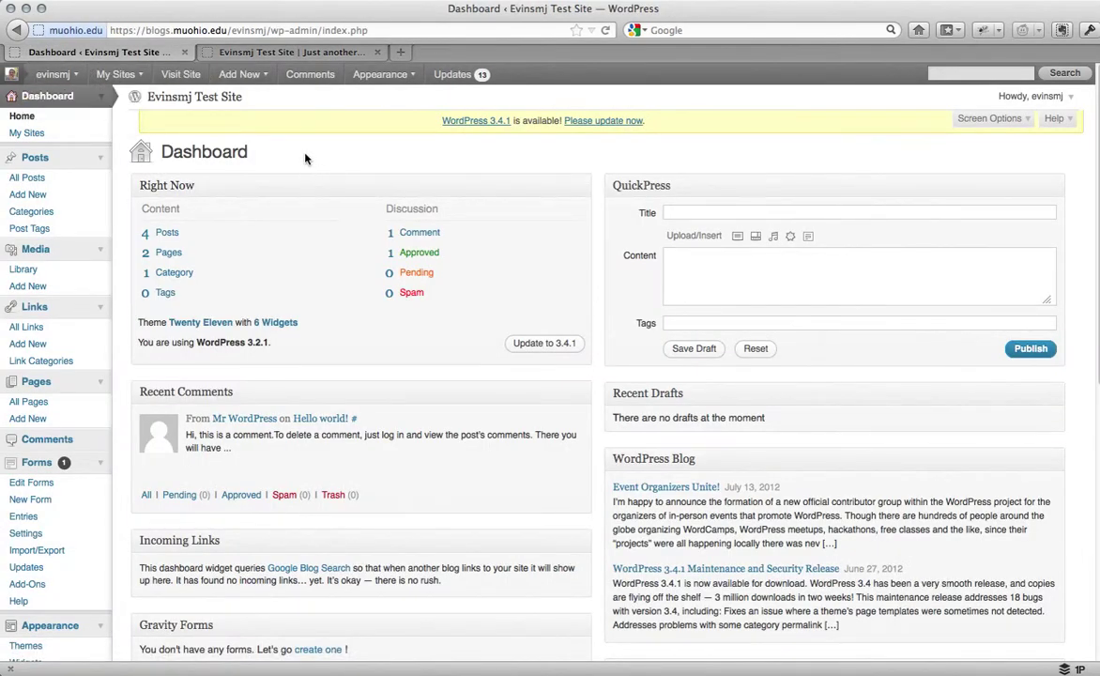
pyautogui.scroll(-6, 302, 169)
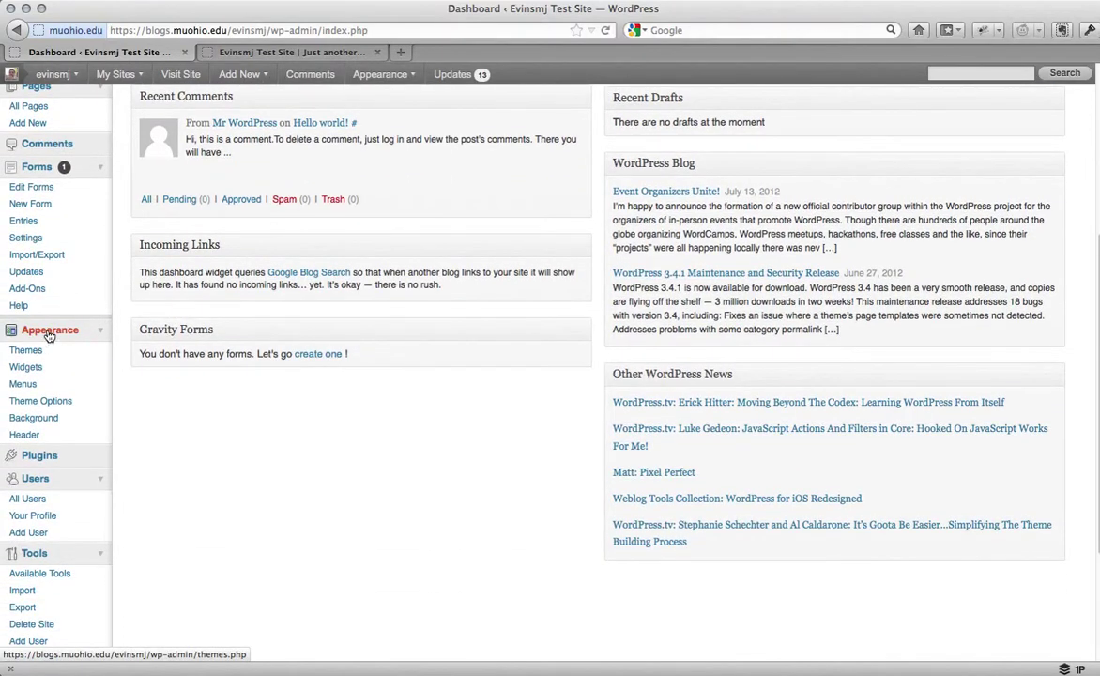
pyautogui.click(102, 335)
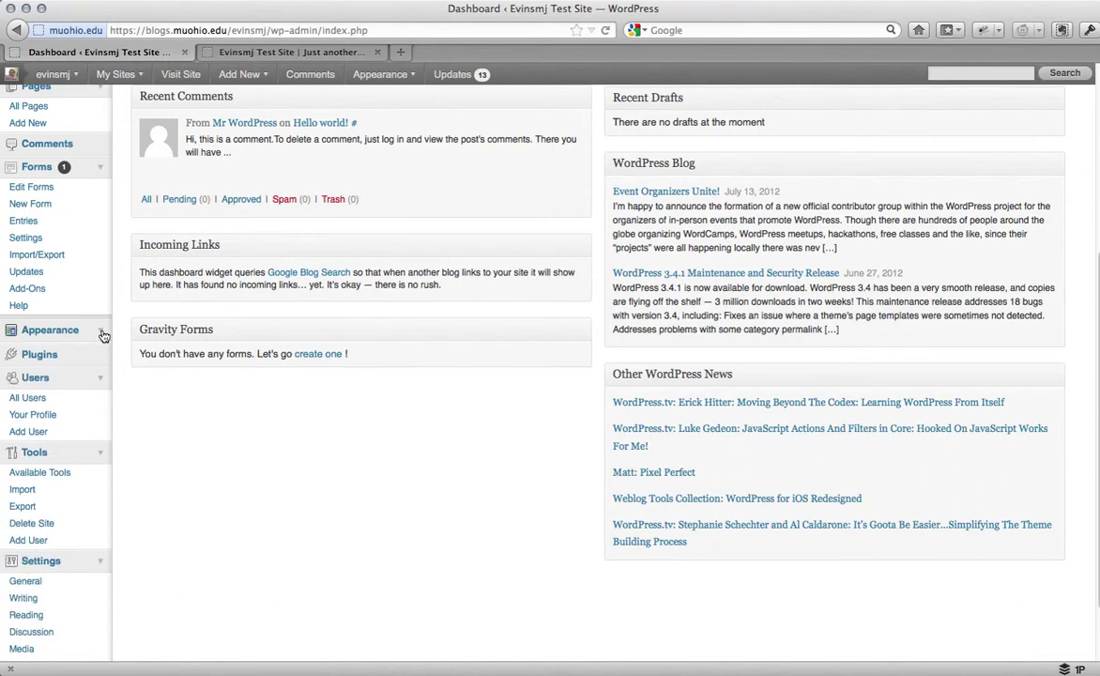
pyautogui.click(103, 335)
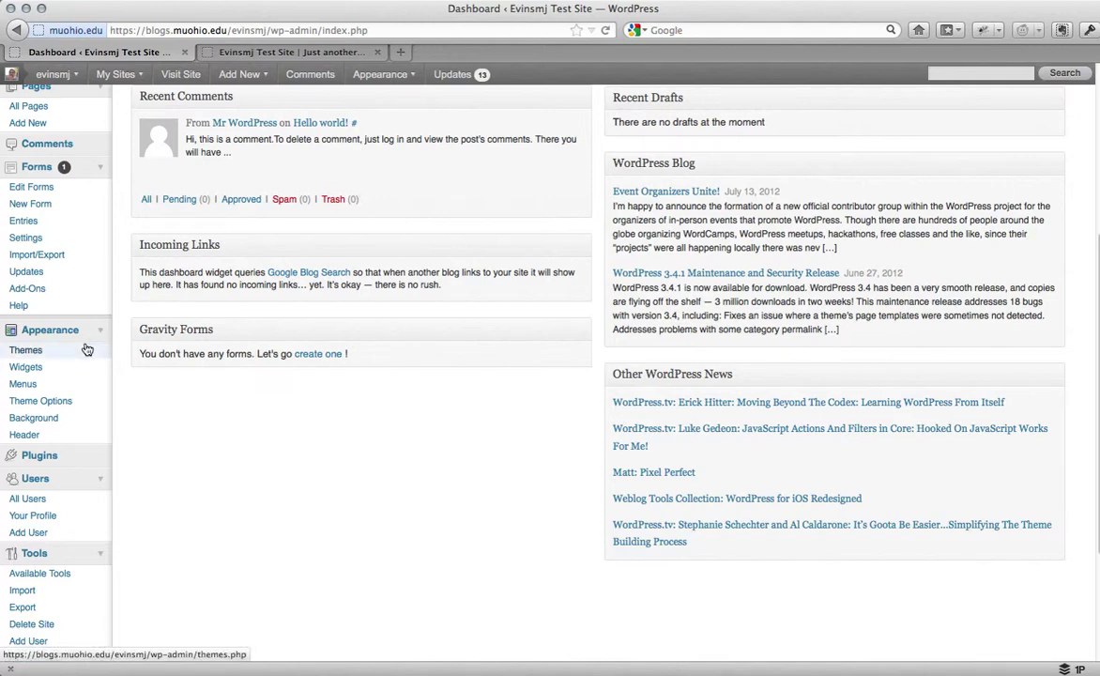
# Open Appearance > Themes and scroll to Available Themes such as Arras 1.5.1.2.
pyautogui.click(35, 353)
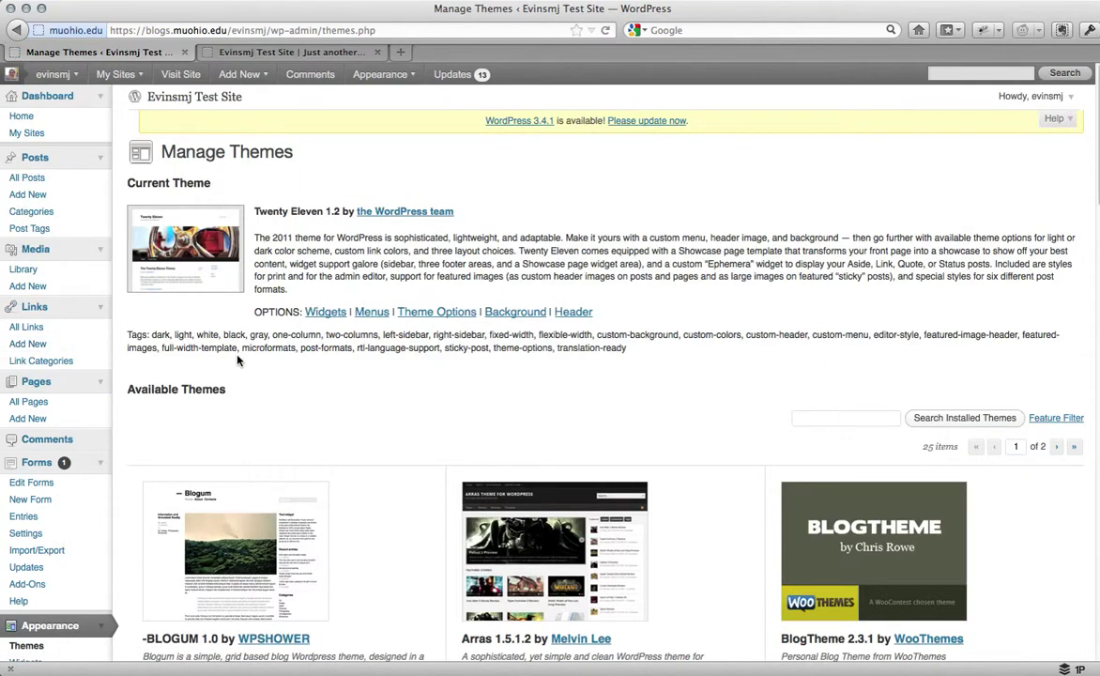
pyautogui.scroll(-1, 390, 371)
pyautogui.scroll(-5, 389, 372)
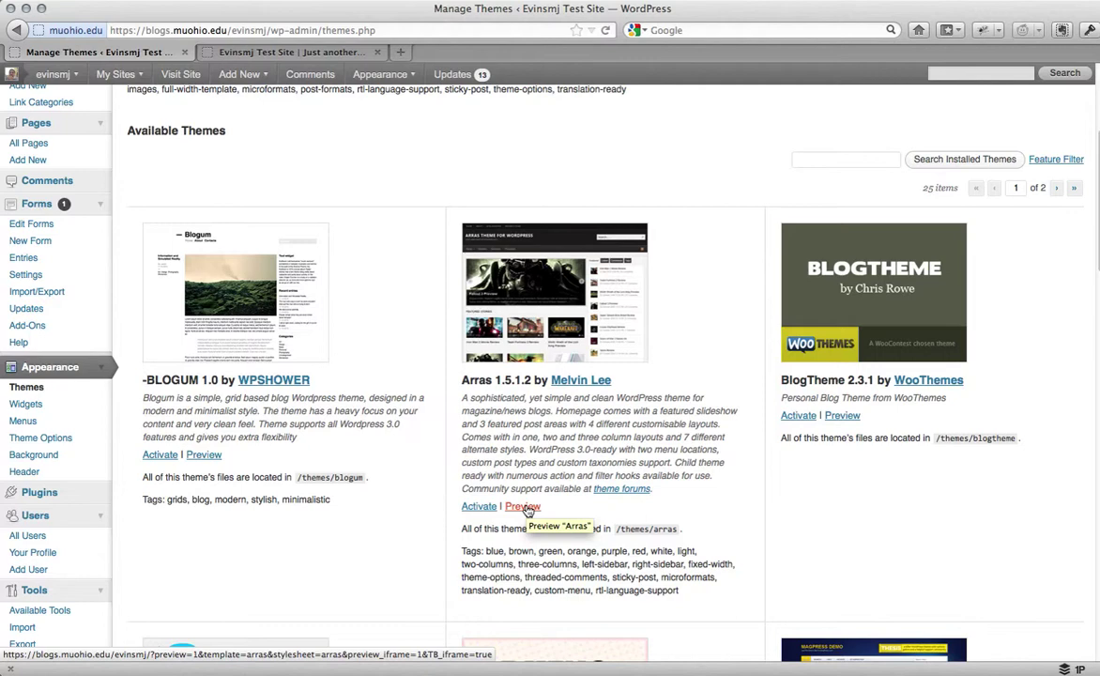
pyautogui.click(523, 505)
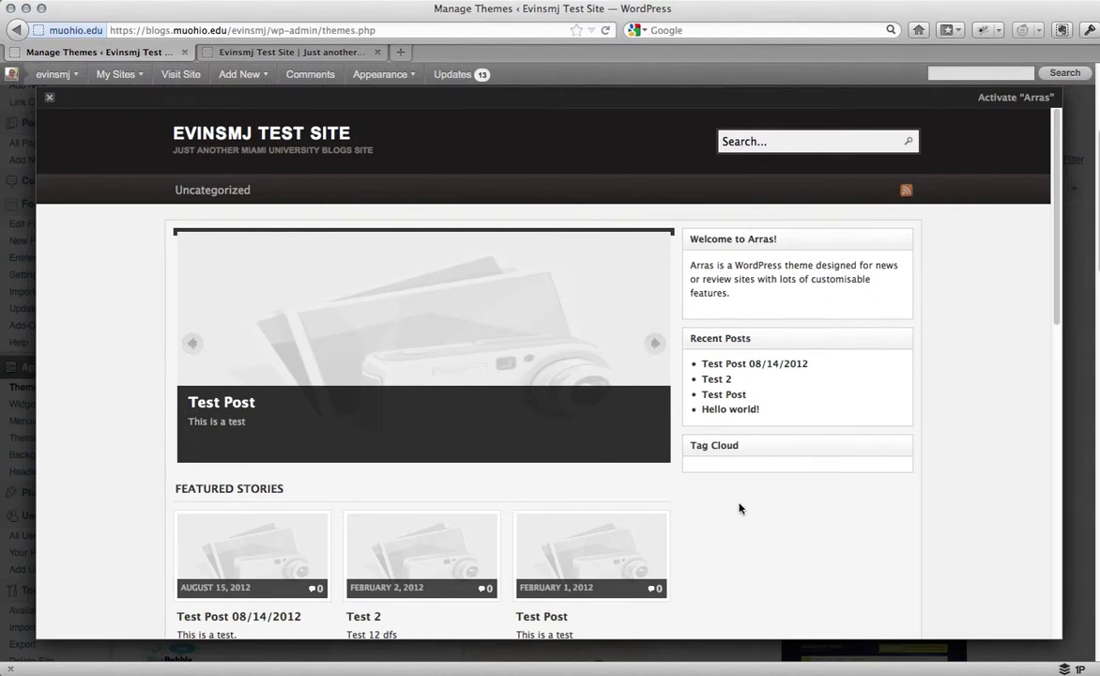
pyautogui.scroll(-8, 750, 508)
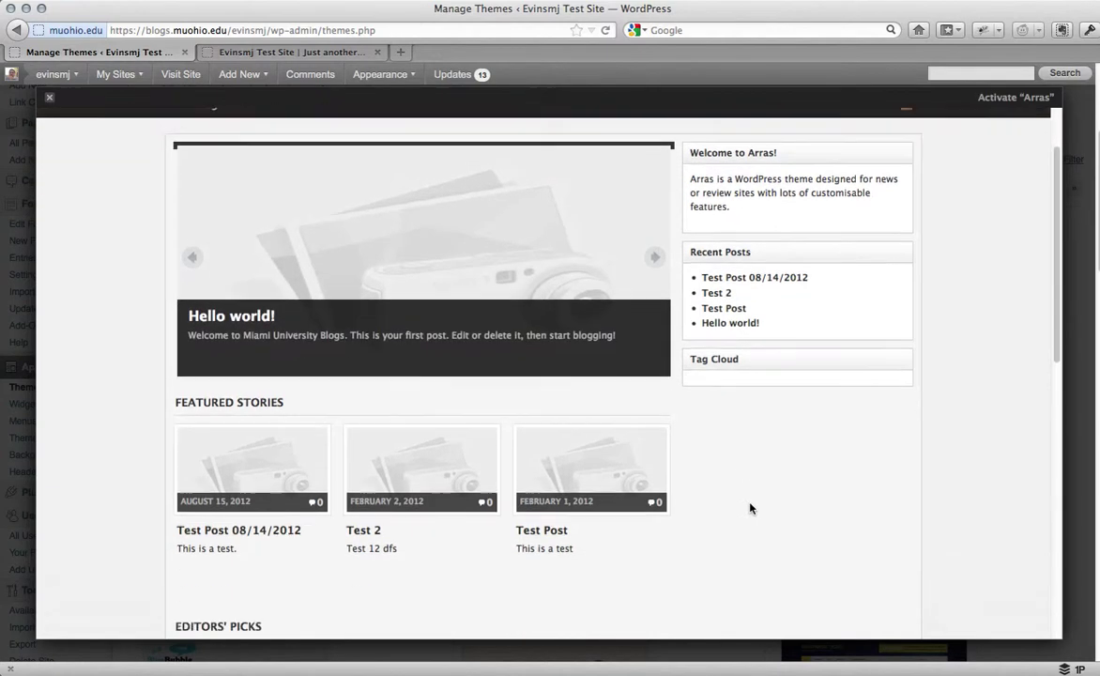
pyautogui.scroll(-6, 535, 432)
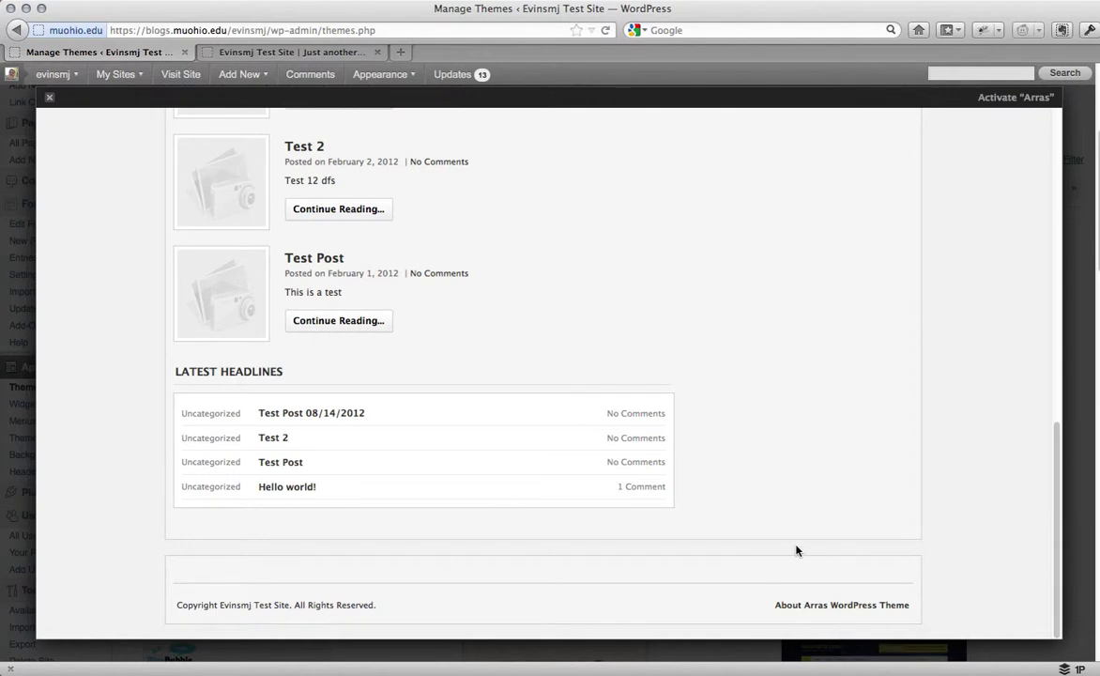
pyautogui.scroll(14, 796, 546)
pyautogui.scroll(1, 796, 546)
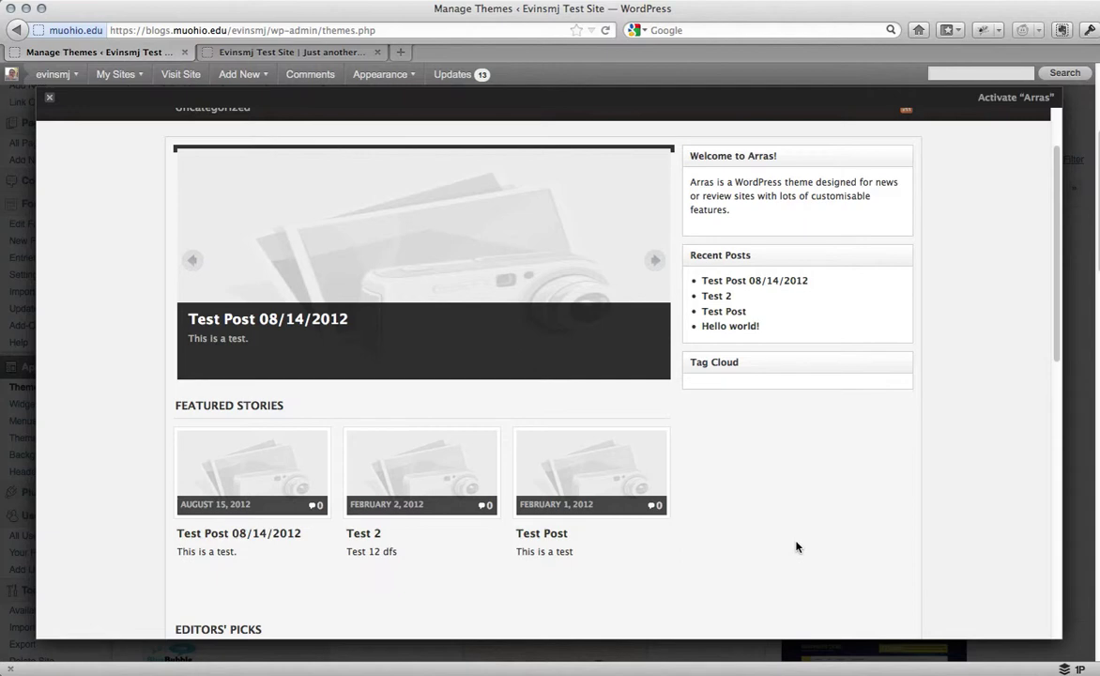
pyautogui.scroll(3, 796, 546)
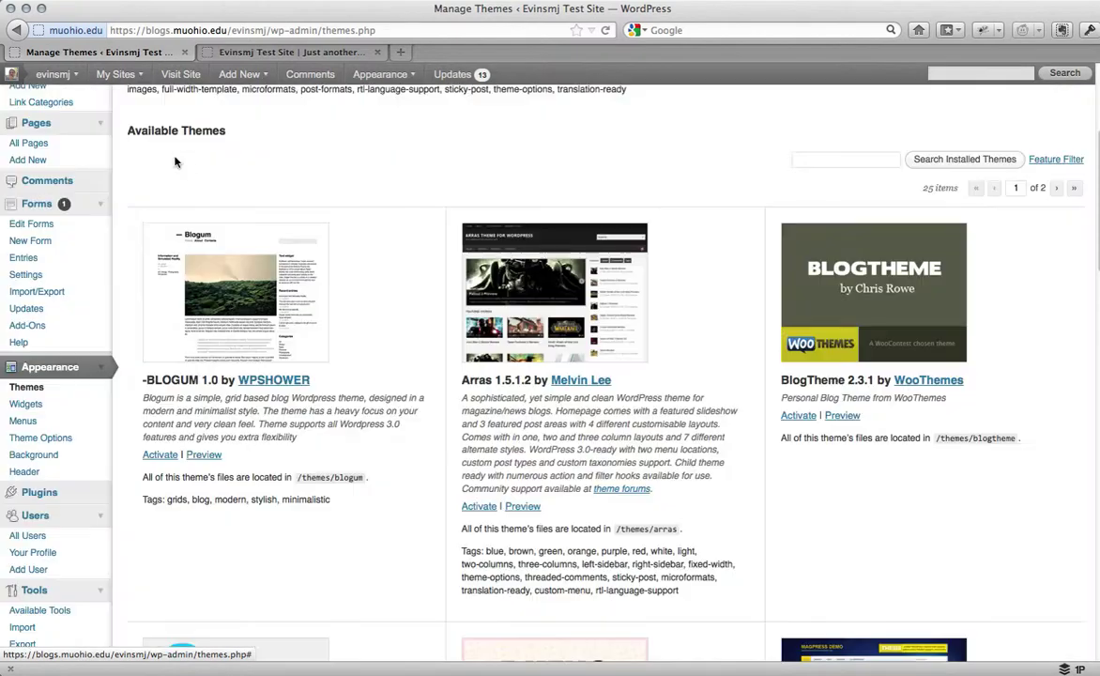
# Close the Arras preview and activate the Arras 1.5.1.2 theme.
pyautogui.click(49, 97)
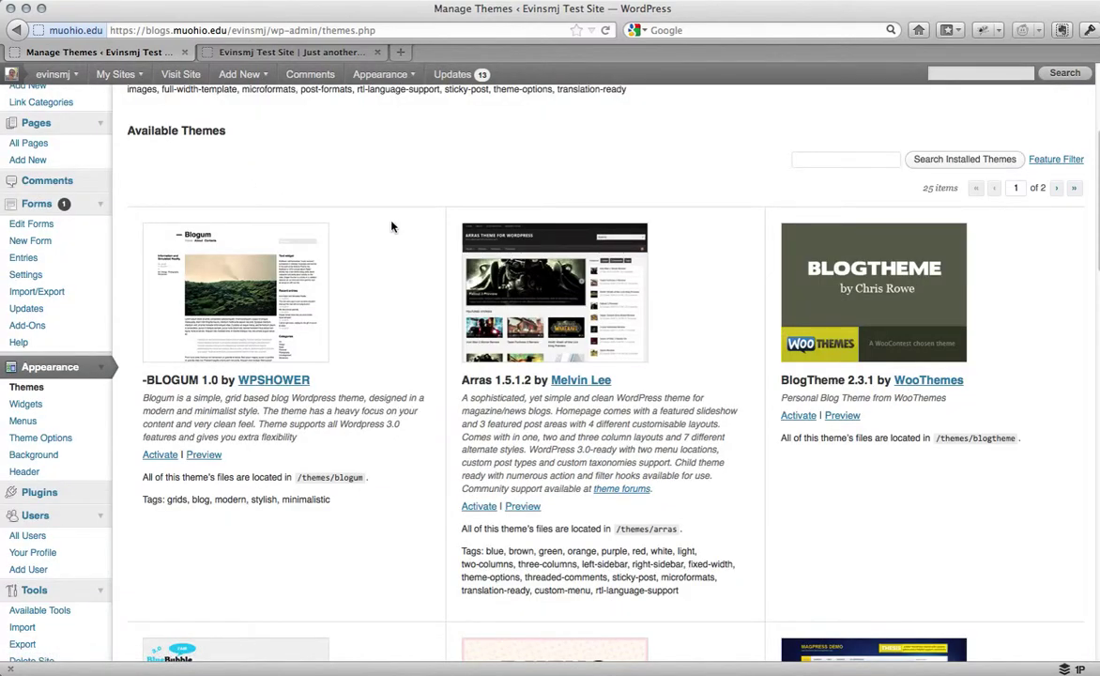
pyautogui.click(481, 508)
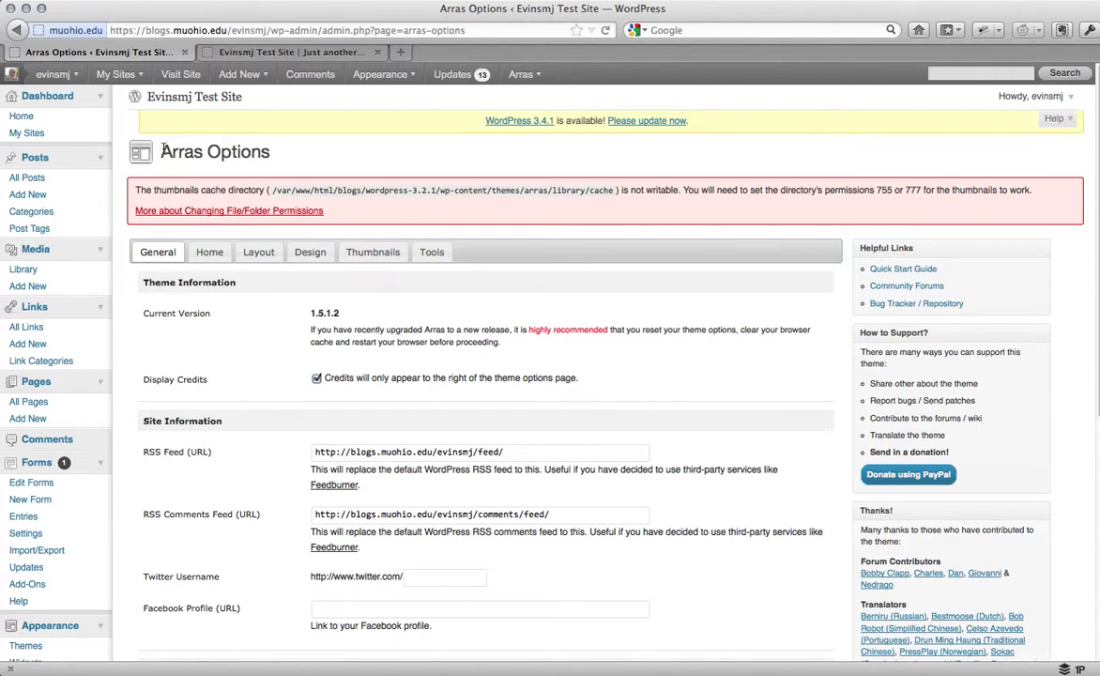
pyautogui.moveTo(163, 150); pyautogui.dragTo(268, 153)
pyautogui.click(310, 153)
pyautogui.scroll(-4, 344, 152)
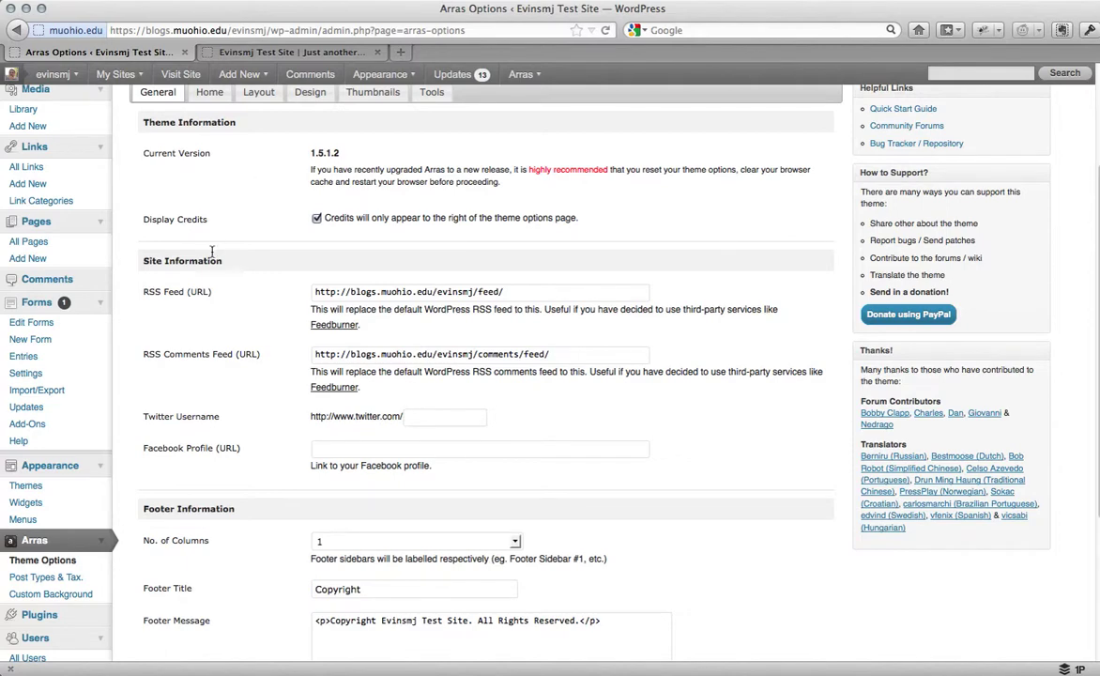
pyautogui.scroll(-5, 199, 441)
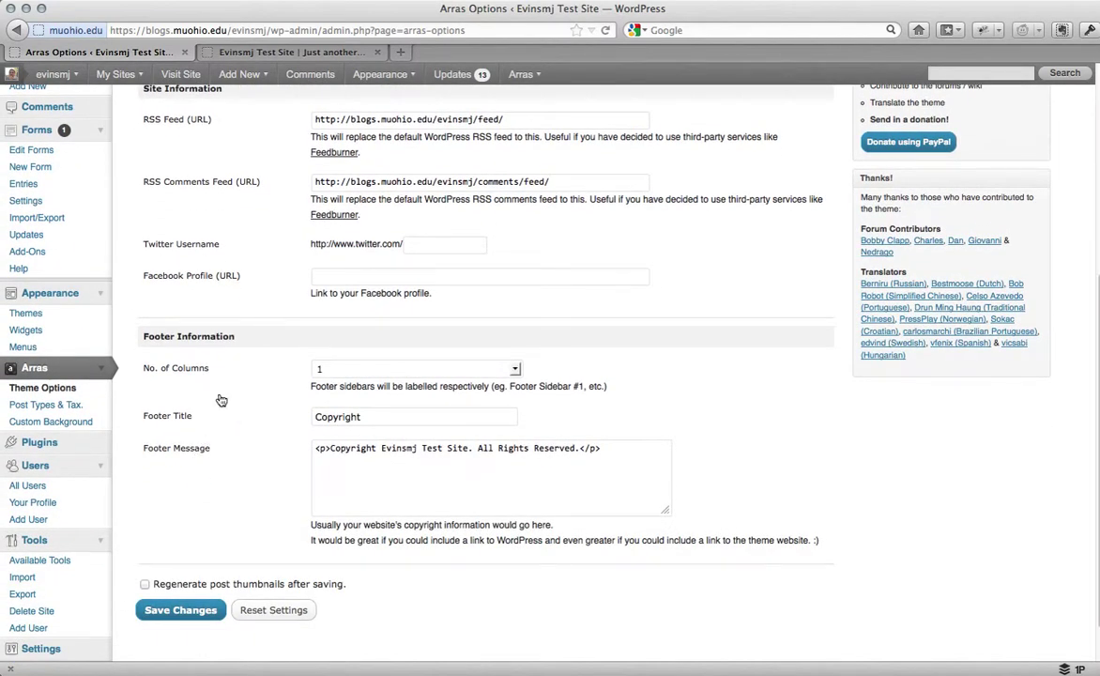
pyautogui.scroll(1, 203, 439)
pyautogui.scroll(6, 202, 439)
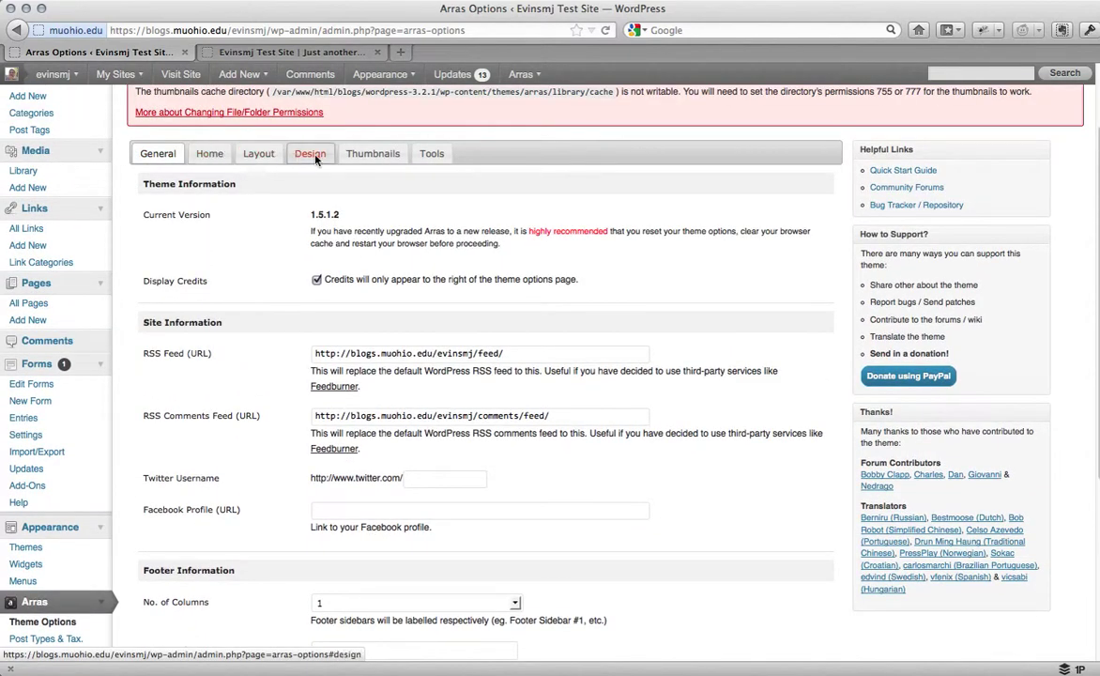
# Show the Arras Home tab and review its 4-post slideshow, Featured Stories and Editors' Picks settings.
pyautogui.click(204, 154)
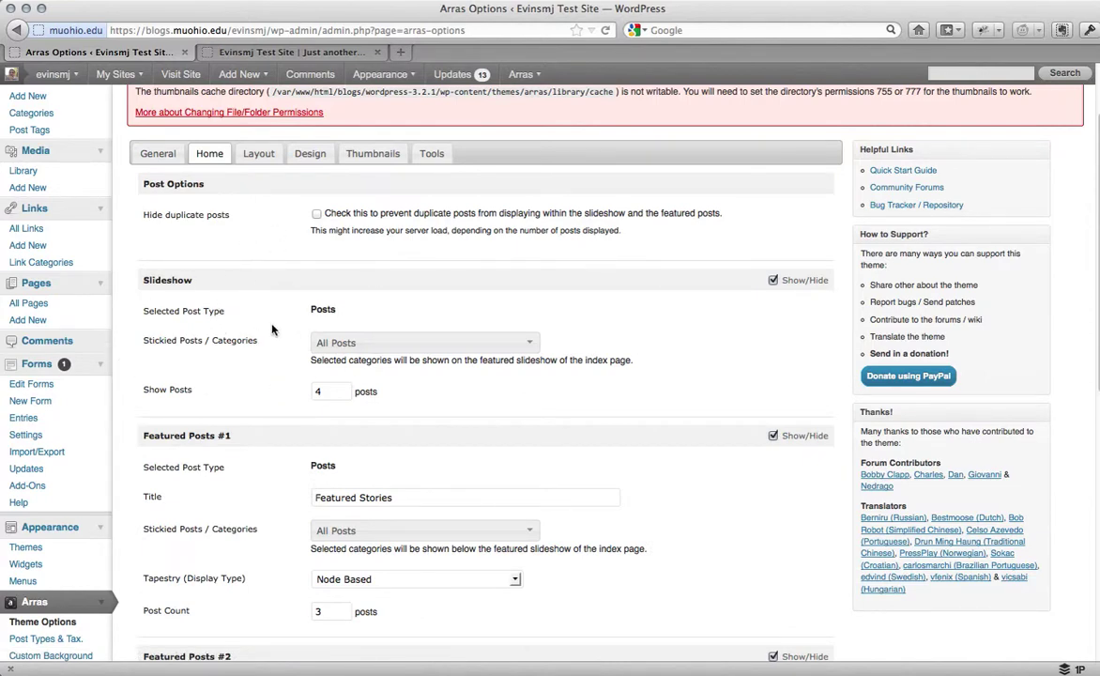
pyautogui.scroll(-5, 273, 329)
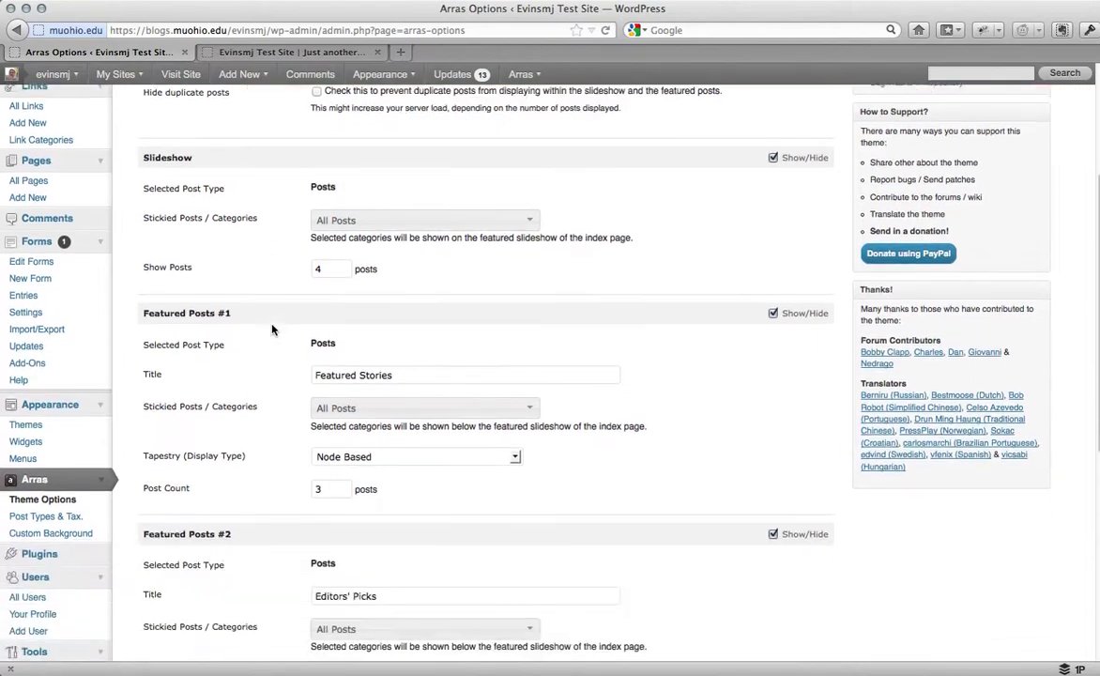
pyautogui.scroll(5, 272, 329)
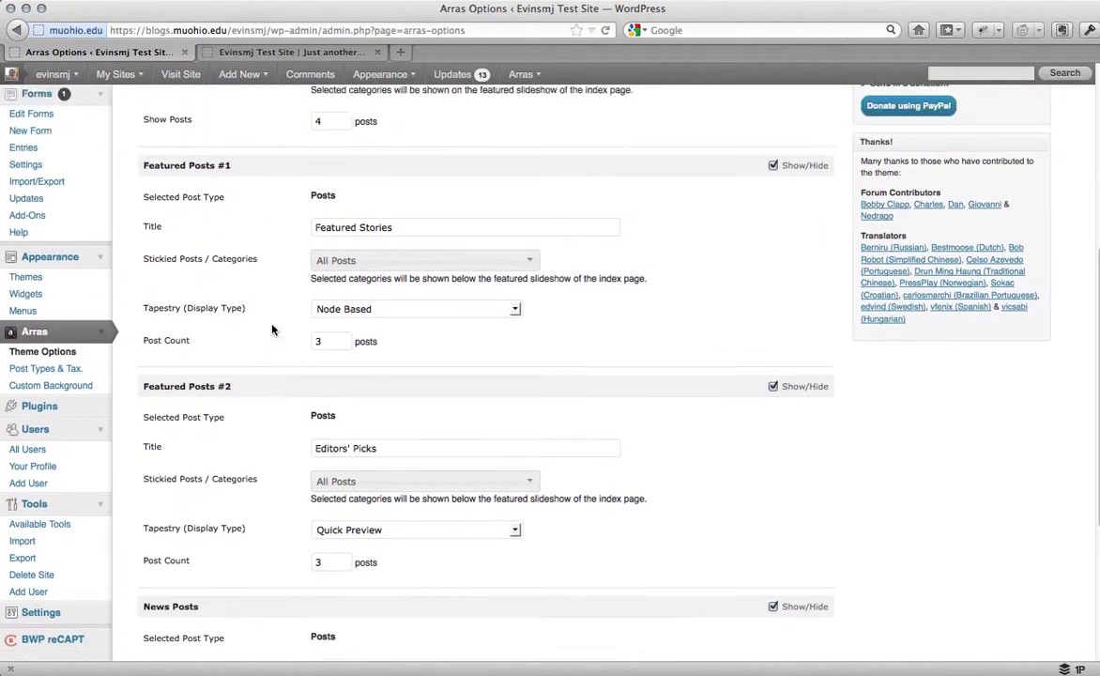
pyautogui.scroll(3, 272, 326)
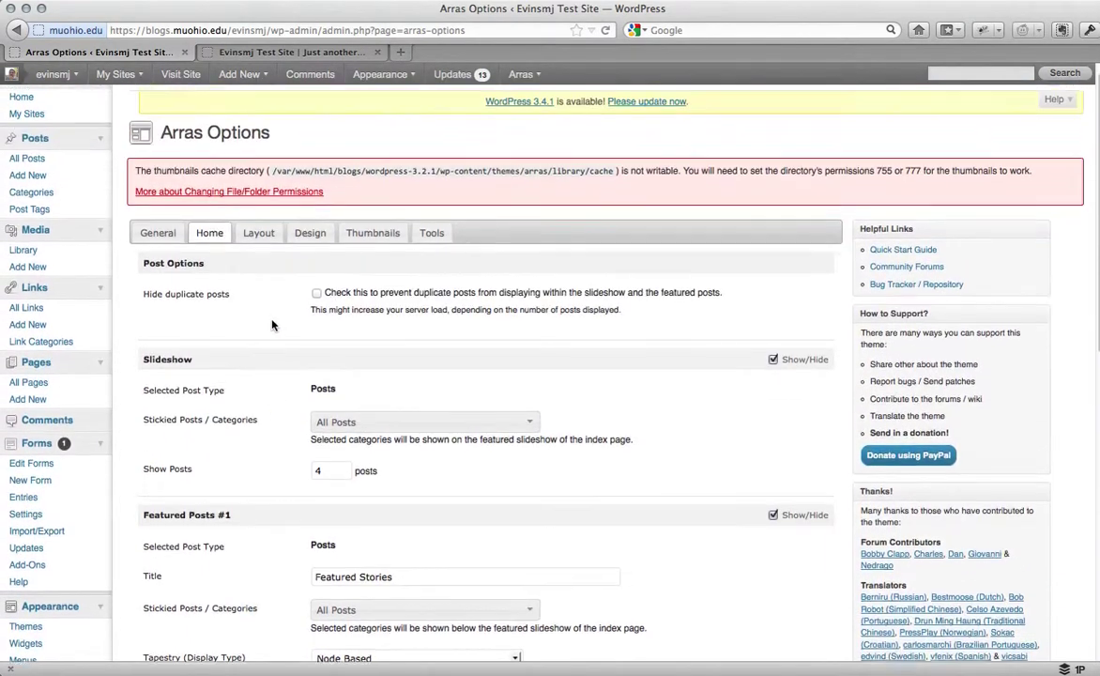
pyautogui.scroll(-3, 271, 324)
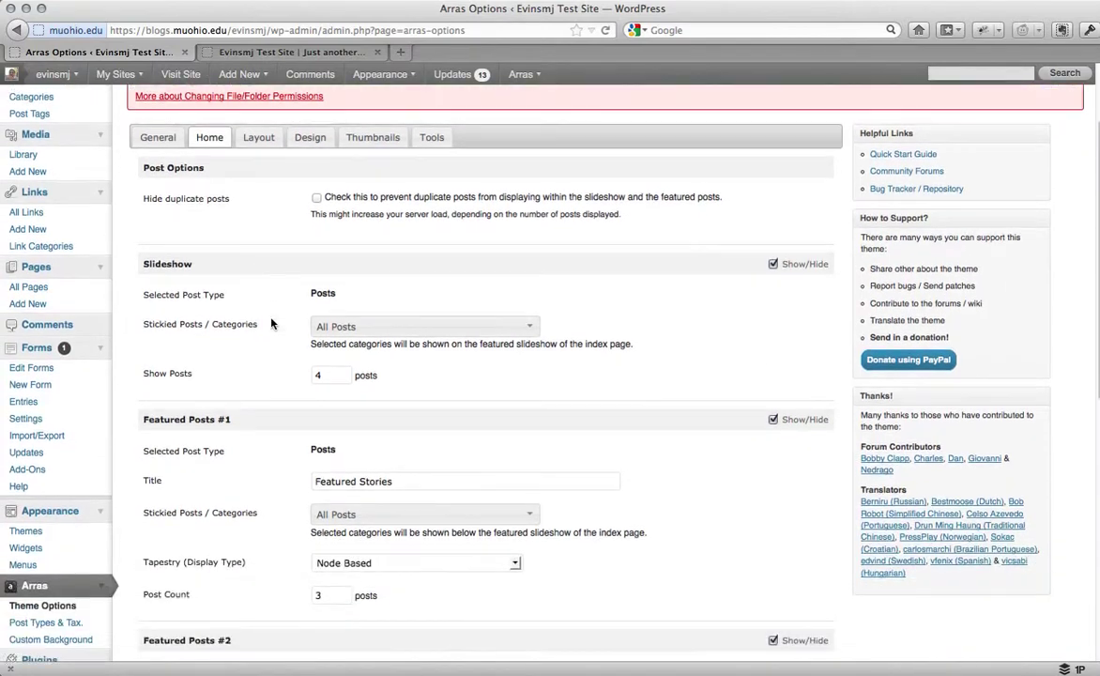